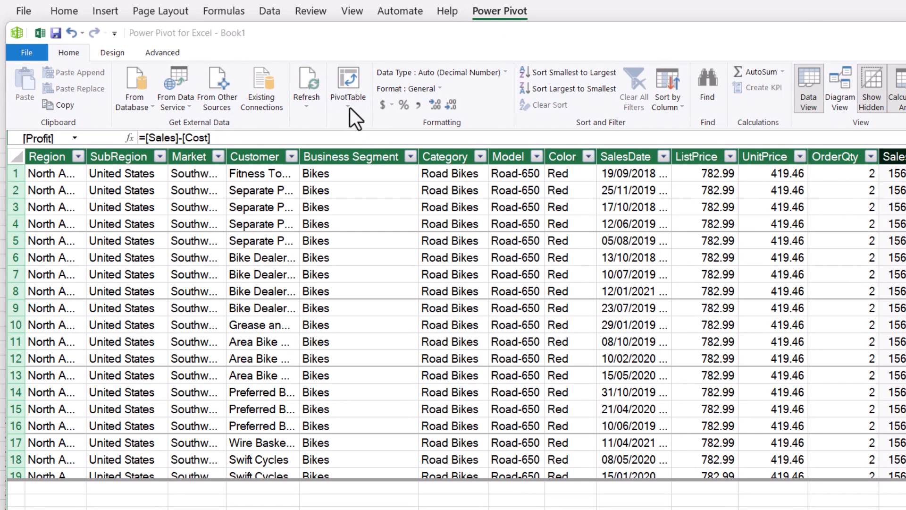
# Create a PivotTable from the Power Pivot data model on a new worksheet.
pyautogui.click(350, 107)
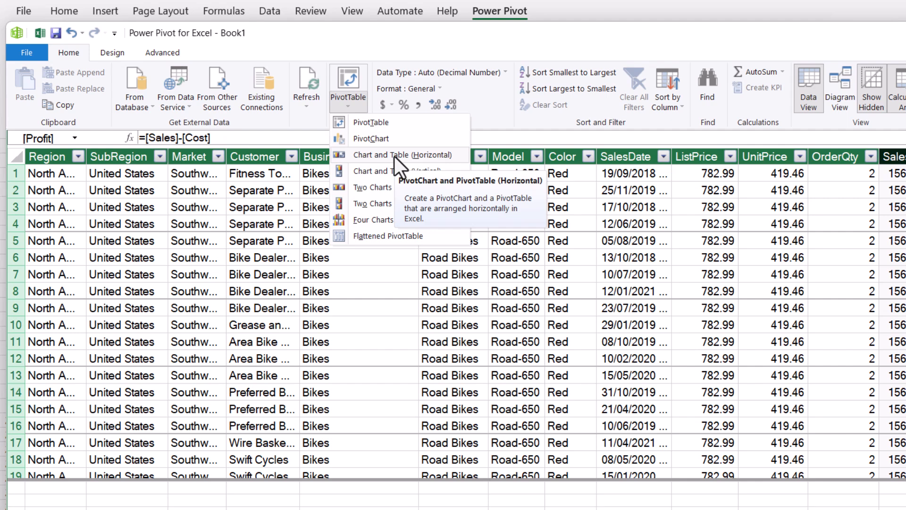
pyautogui.click(396, 126)
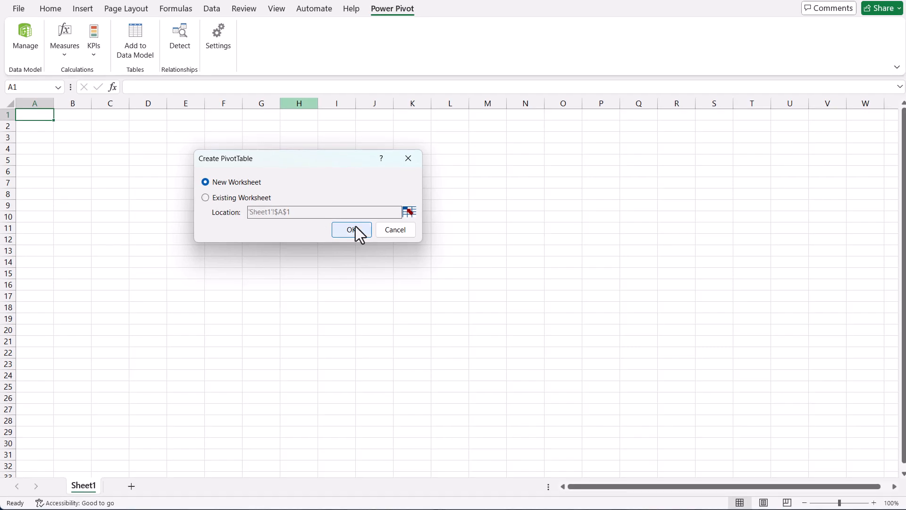
pyautogui.click(355, 230)
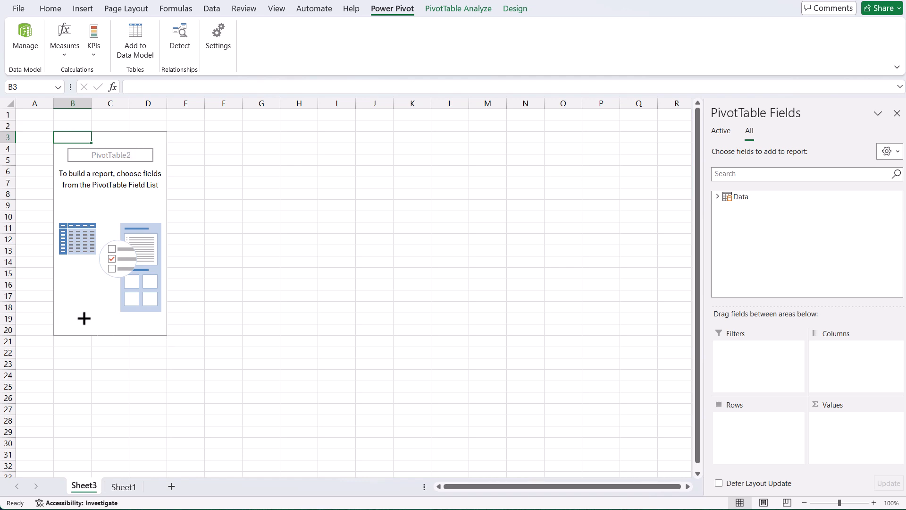
# Examine how the PivotTable's field list and its Analyze and Design tools depend on selection, and compare the Active and All field views.
pyautogui.click(273, 152)
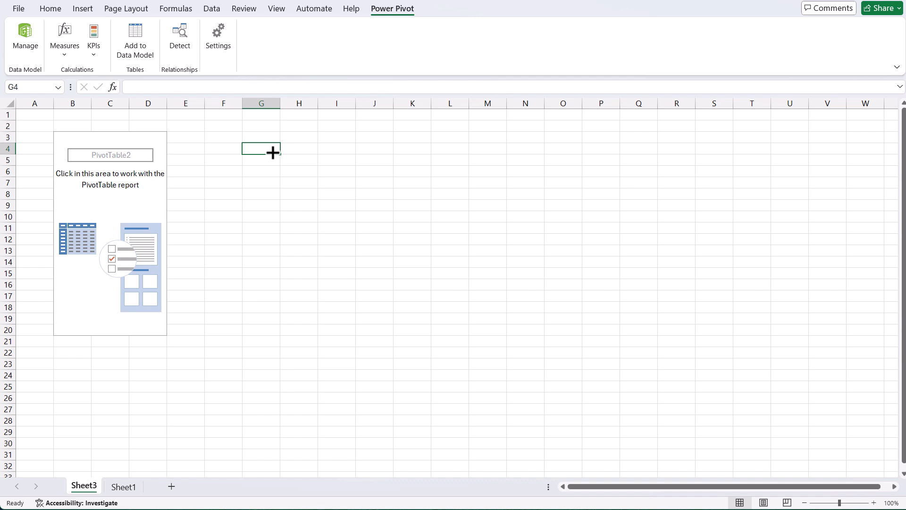
pyautogui.click(275, 180)
pyautogui.click(275, 174)
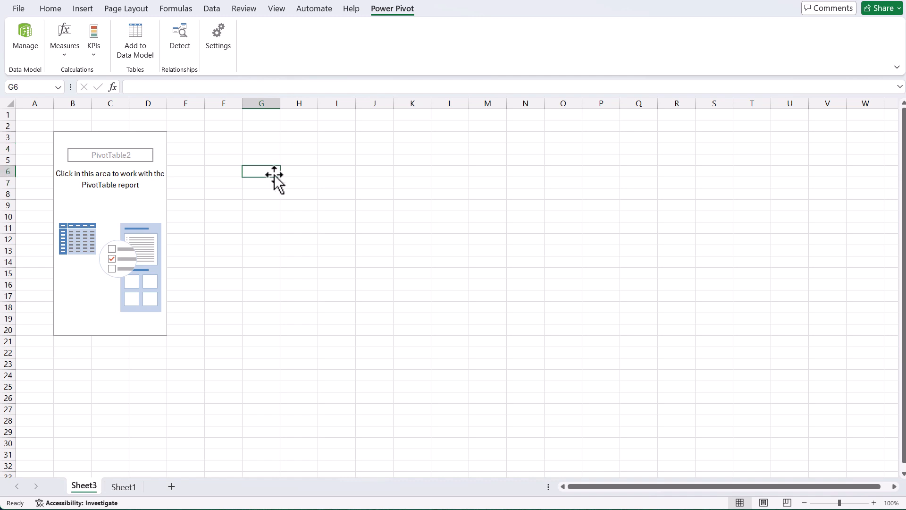
pyautogui.click(77, 149)
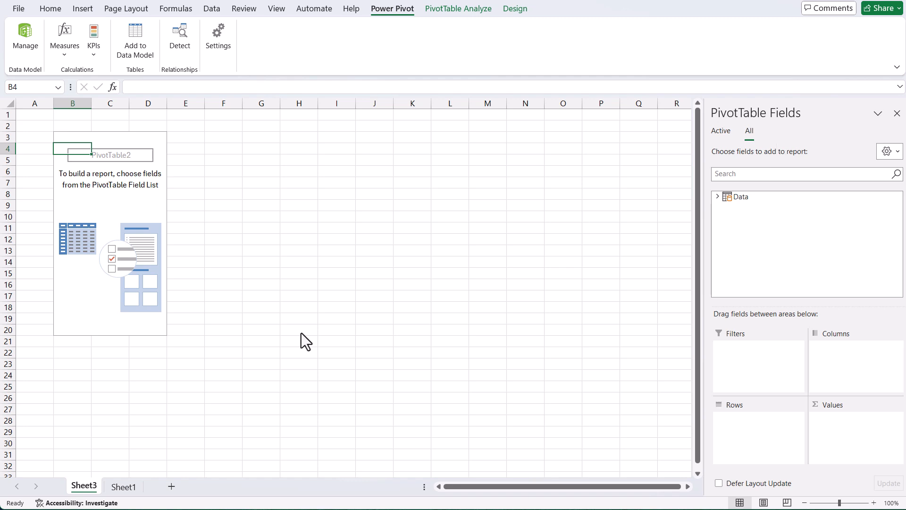
pyautogui.click(453, 10)
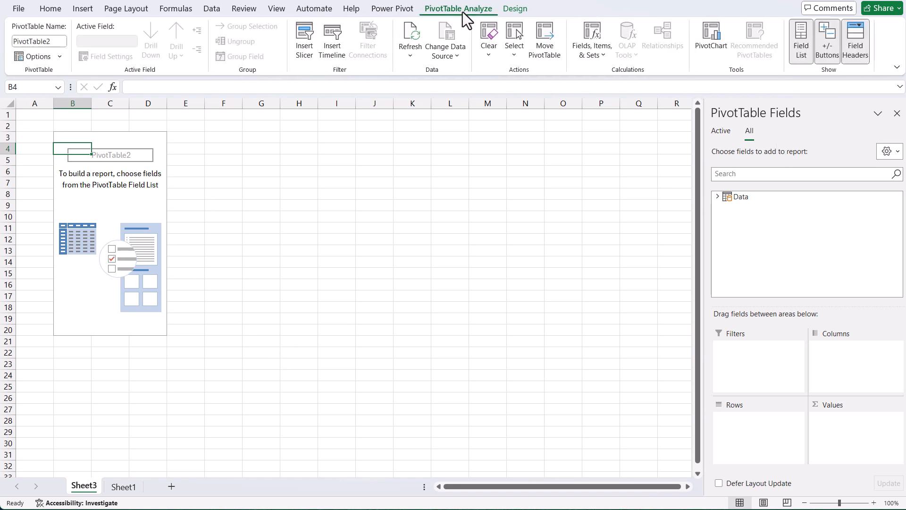
pyautogui.click(525, 10)
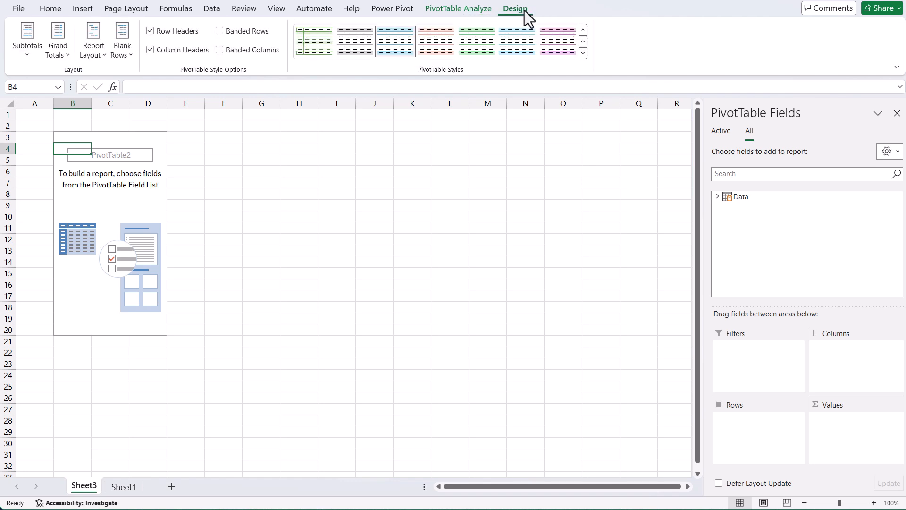
pyautogui.click(407, 8)
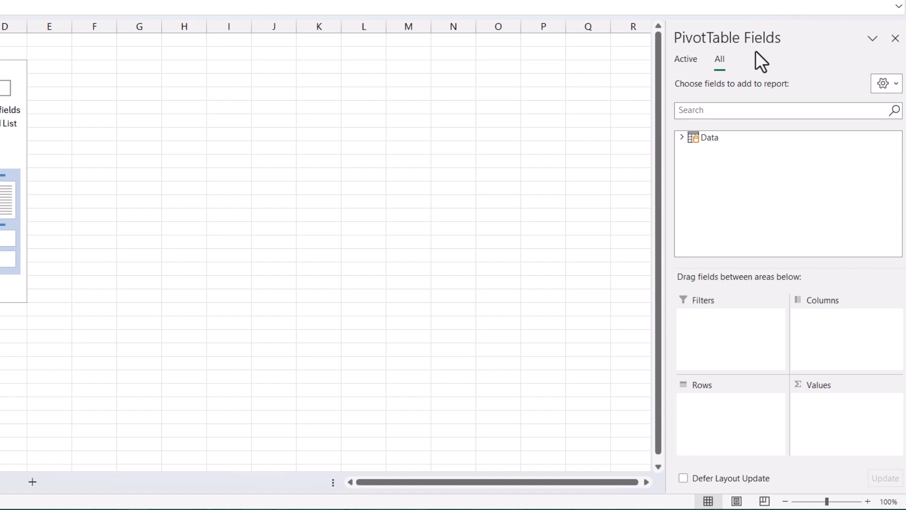
pyautogui.click(687, 58)
pyautogui.click(715, 59)
# Expand the Data table in the PivotTable field list and sort its fields A to Z.
pyautogui.click(682, 138)
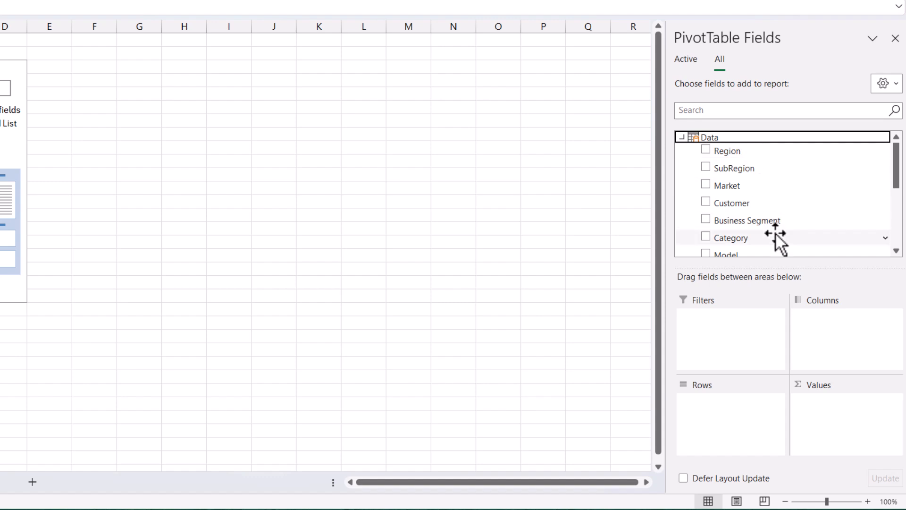
pyautogui.scroll(-3, 777, 234)
pyautogui.scroll(3, 777, 235)
pyautogui.click(895, 87)
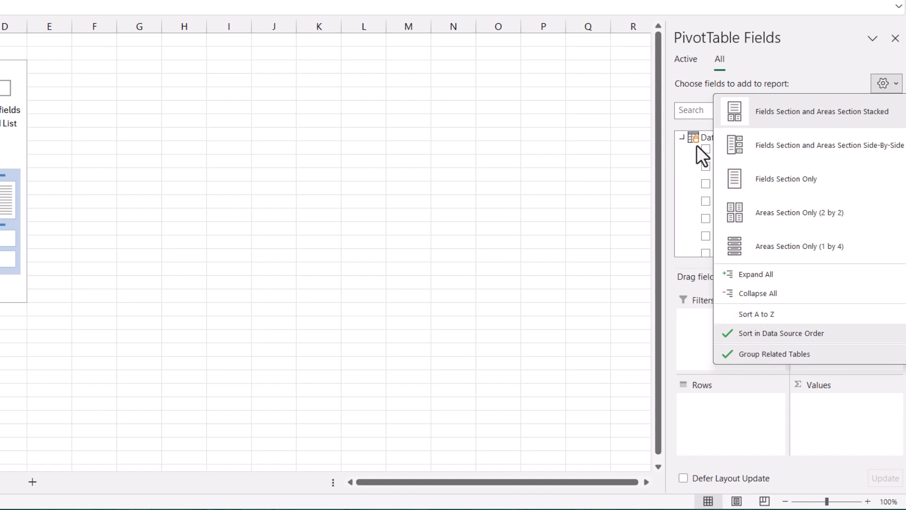
pyautogui.click(764, 316)
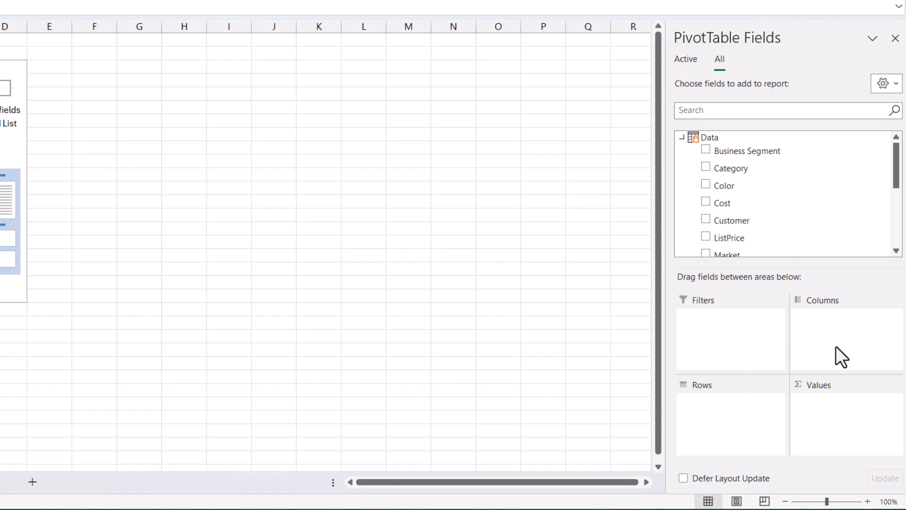
# Add the SubRegion field to the PivotTable's Rows area.
pyautogui.scroll(-3, 774, 203)
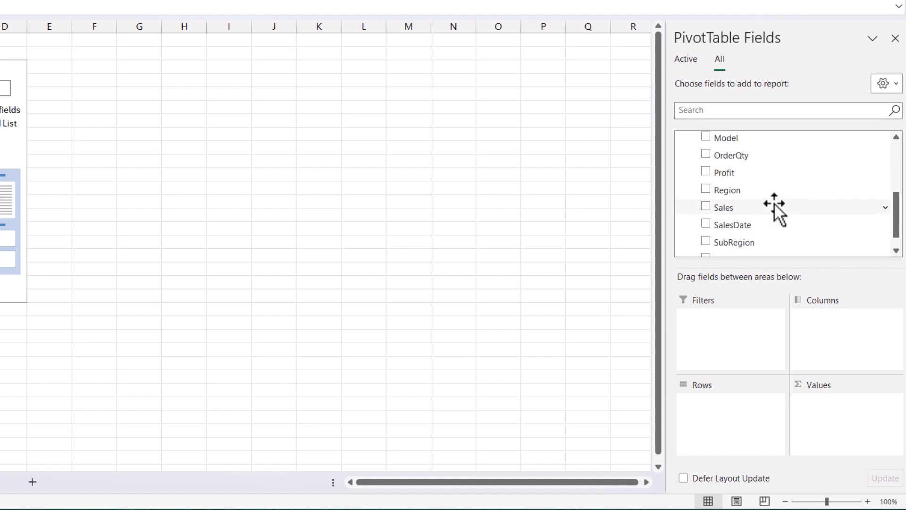
pyautogui.scroll(-1, 774, 203)
pyautogui.click(754, 226)
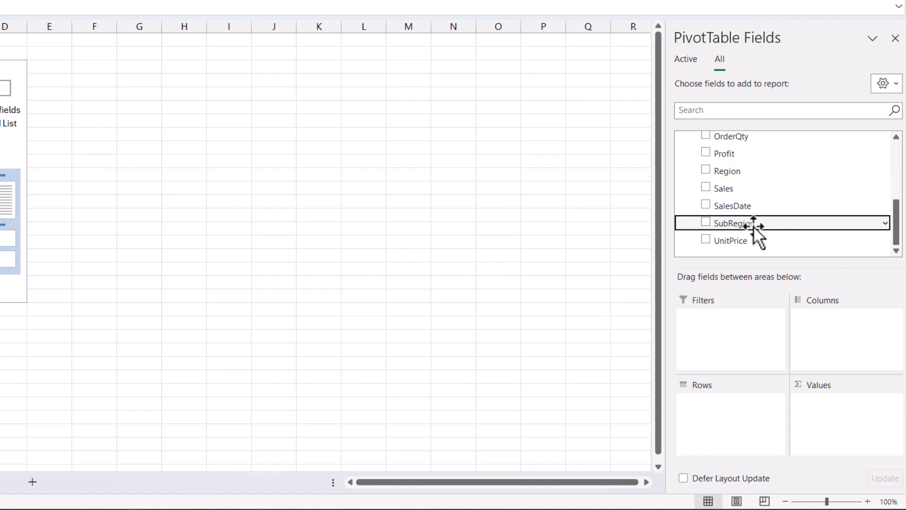
pyautogui.moveTo(753, 226); pyautogui.dragTo(754, 432)
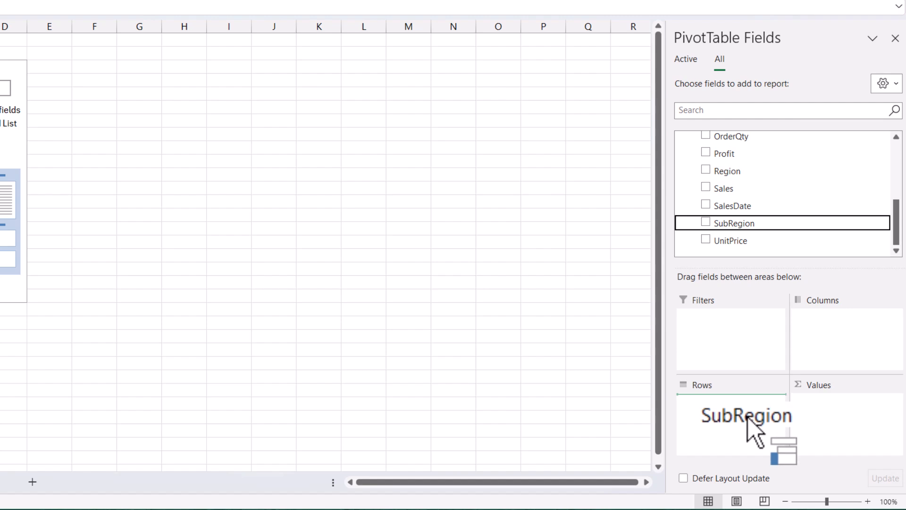
pyautogui.moveTo(747, 418); pyautogui.dragTo(746, 419)
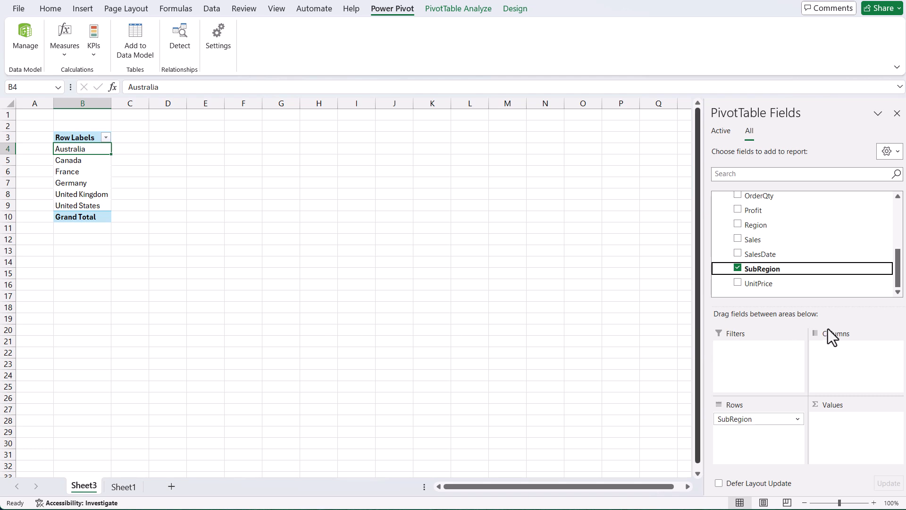
# Add the Sales field to the PivotTable's Values area as a sum and check its grand total.
pyautogui.click(764, 242)
pyautogui.moveTo(764, 241); pyautogui.dragTo(856, 437)
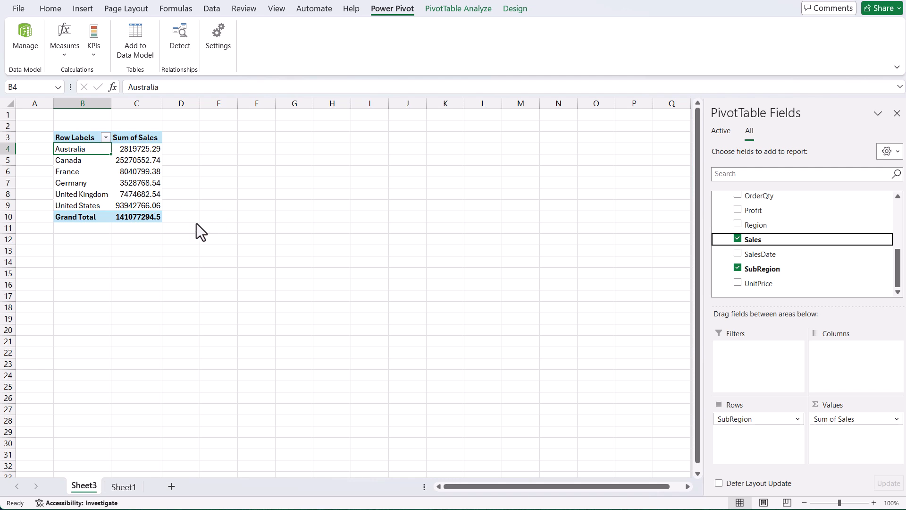
pyautogui.click(158, 218)
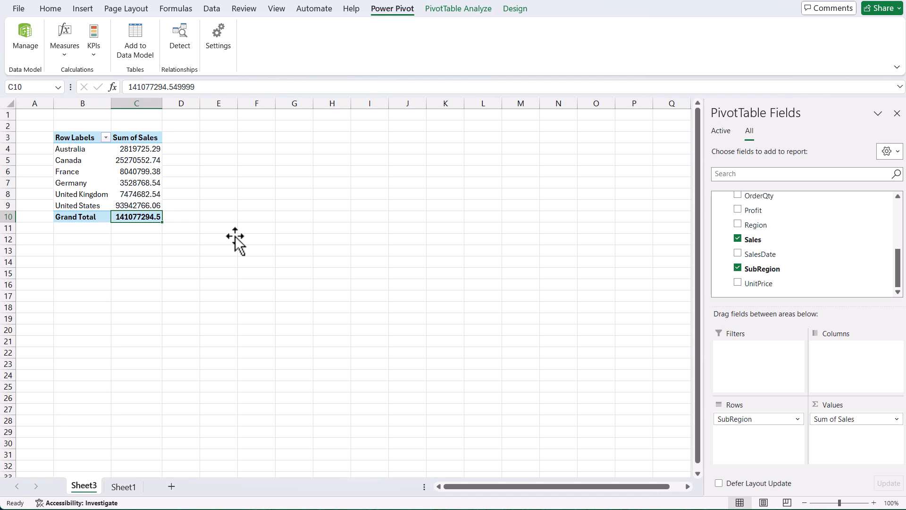
# Apply the Number format to the Sum of Sales values with 0 decimal places and a 1000 separator.
pyautogui.click(149, 175)
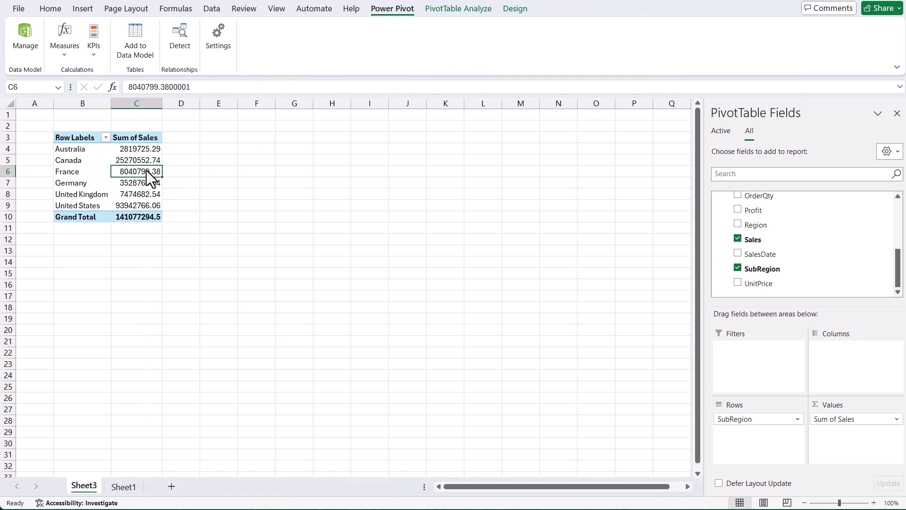
pyautogui.rightClick(150, 177)
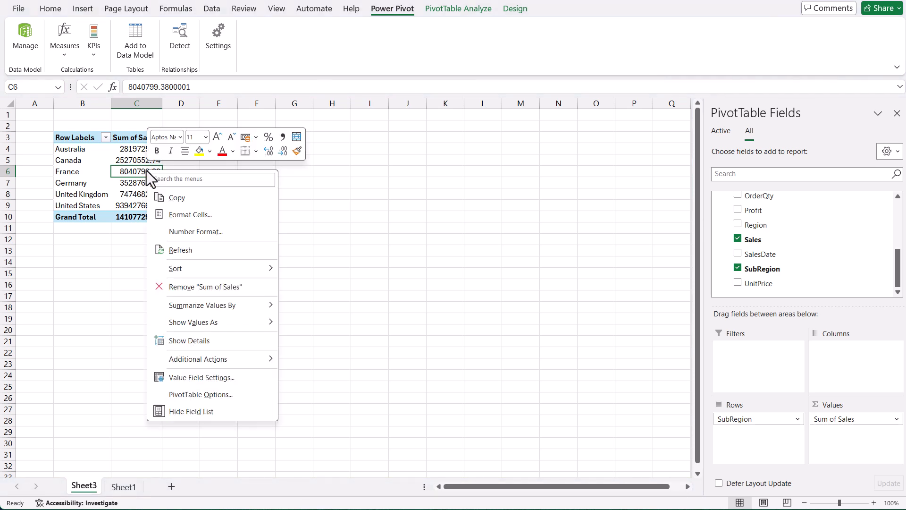
pyautogui.click(222, 231)
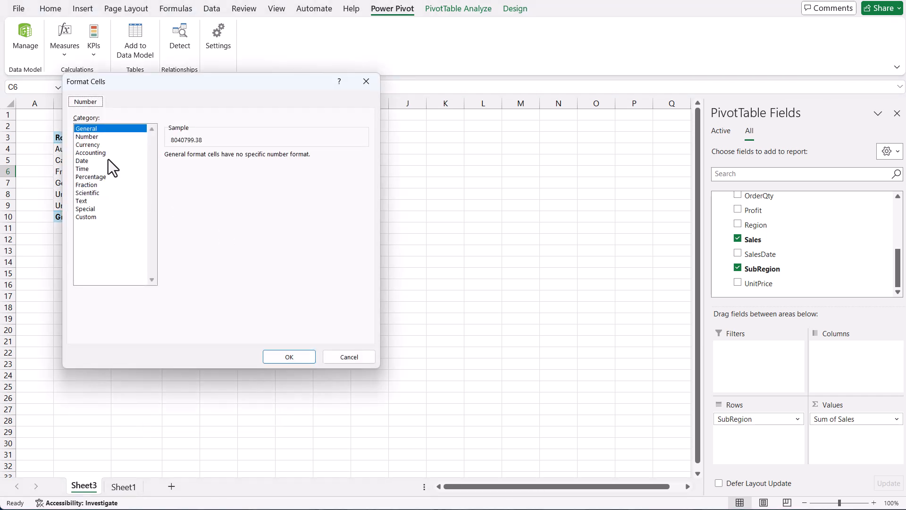
pyautogui.click(91, 138)
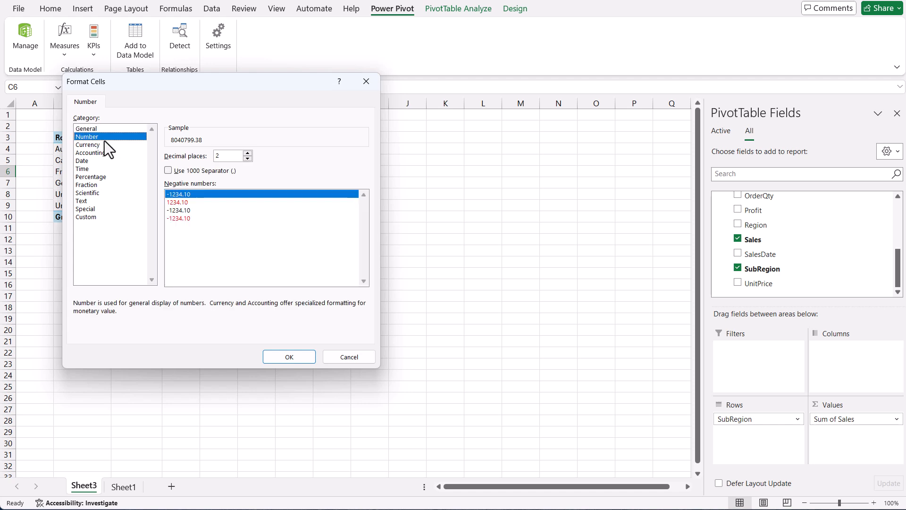
pyautogui.click(248, 159)
pyautogui.click(247, 158)
pyautogui.click(168, 170)
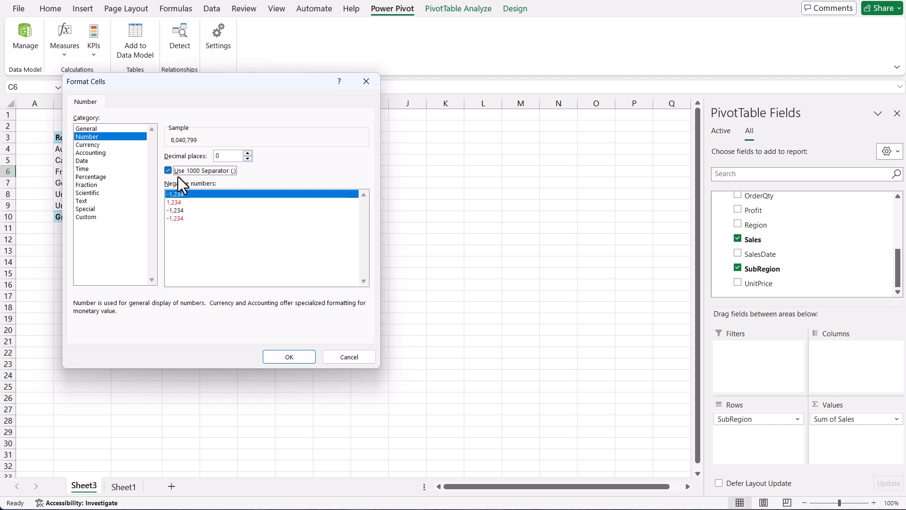
pyautogui.click(303, 357)
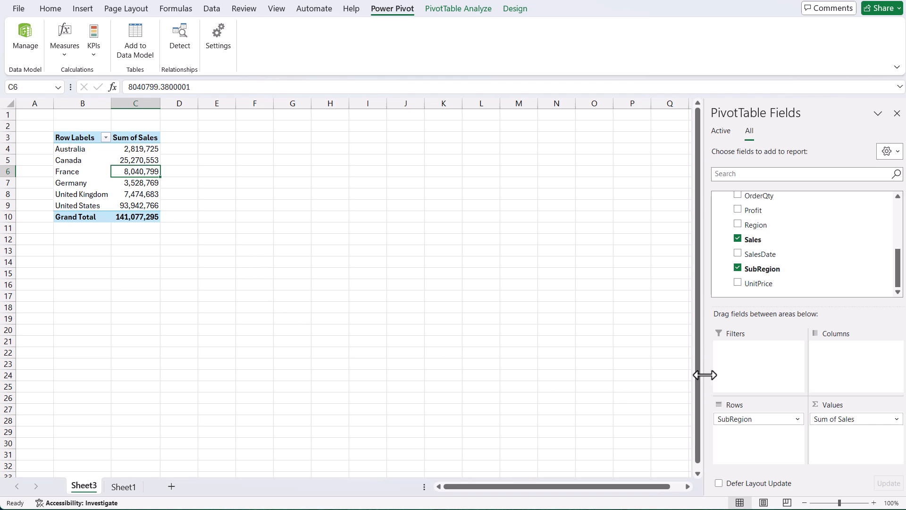
# Add Profit to the PivotTable's Values area and format it as Number with 0 decimal places and a 1000 separator.
pyautogui.moveTo(761, 217); pyautogui.dragTo(865, 437)
pyautogui.click(202, 160)
pyautogui.rightClick(201, 160)
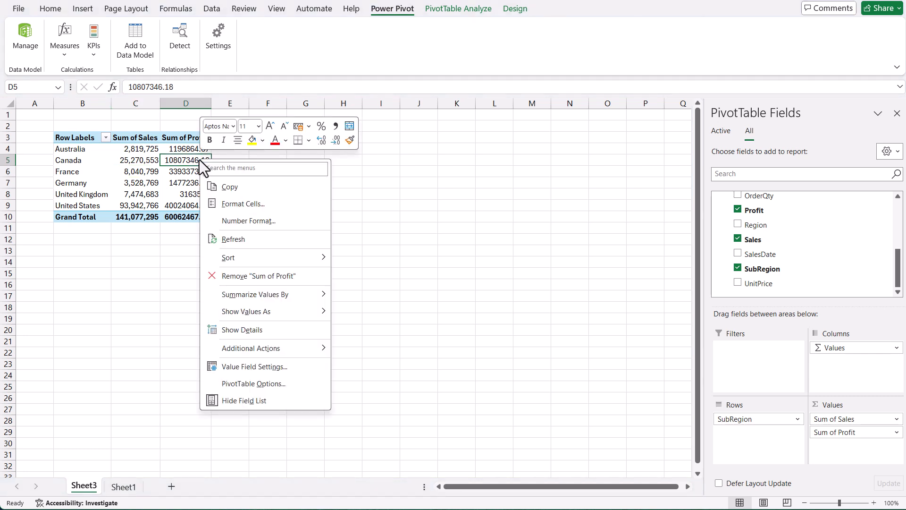
pyautogui.click(268, 222)
pyautogui.click(148, 124)
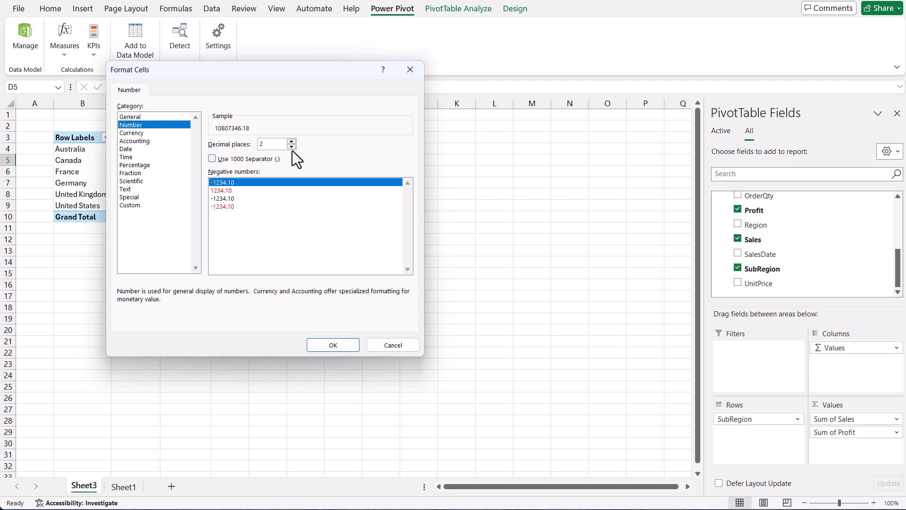
pyautogui.click(291, 147)
pyautogui.click(292, 147)
pyautogui.click(242, 159)
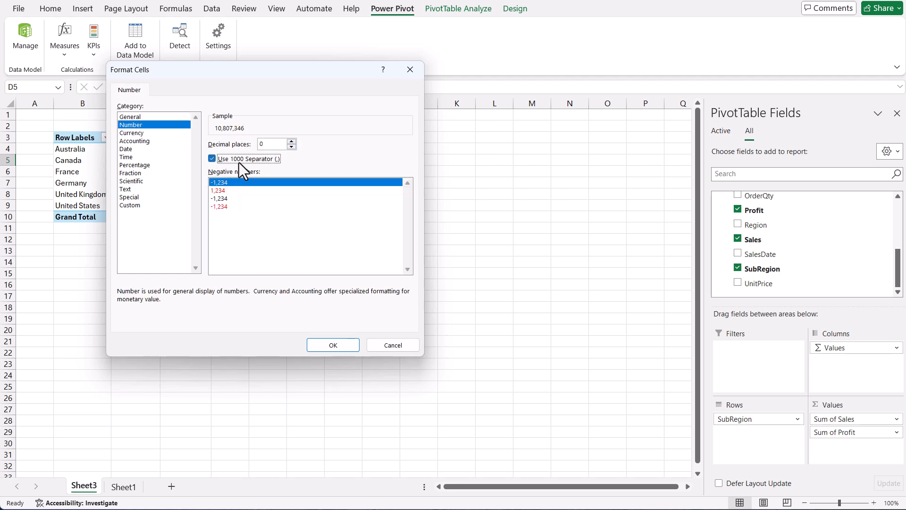
pyautogui.click(342, 345)
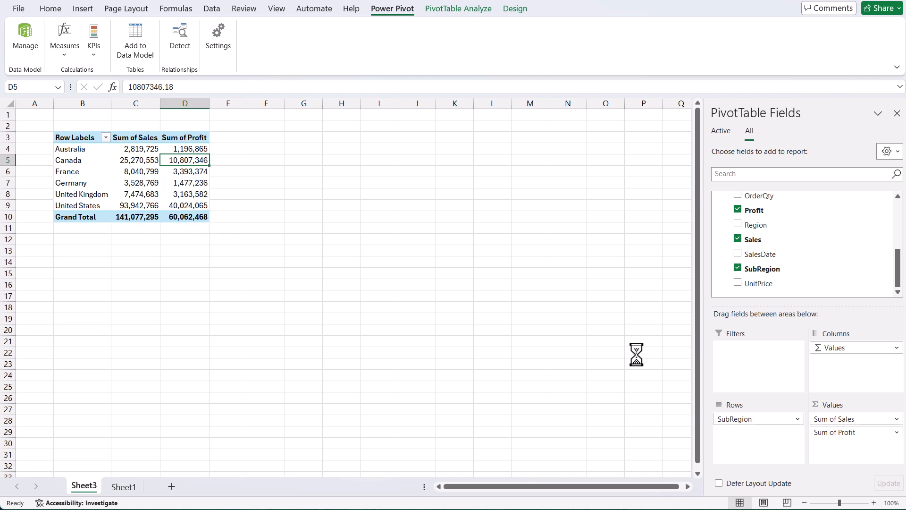
# Remove Sum of Profit and Sum of Sales from the PivotTable's Values area and add the Sales field back.
pyautogui.moveTo(840, 436); pyautogui.dragTo(632, 408)
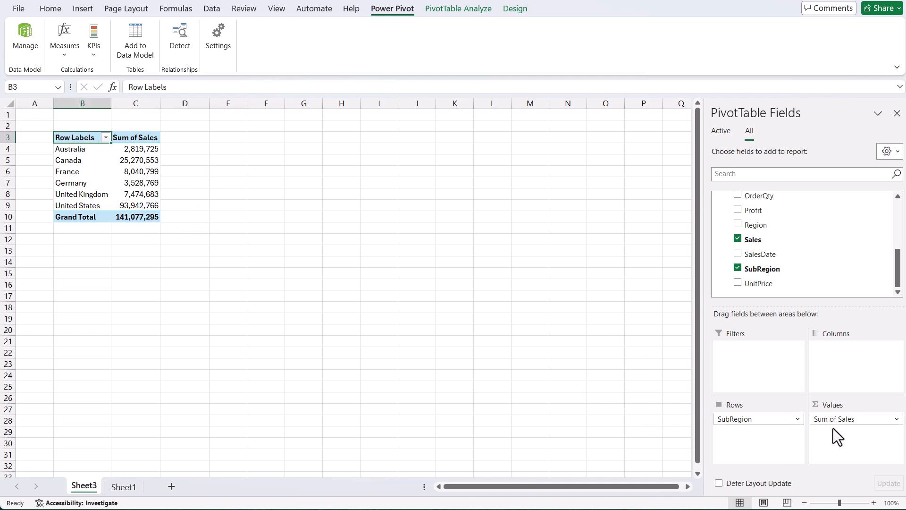
pyautogui.moveTo(835, 419); pyautogui.dragTo(653, 422)
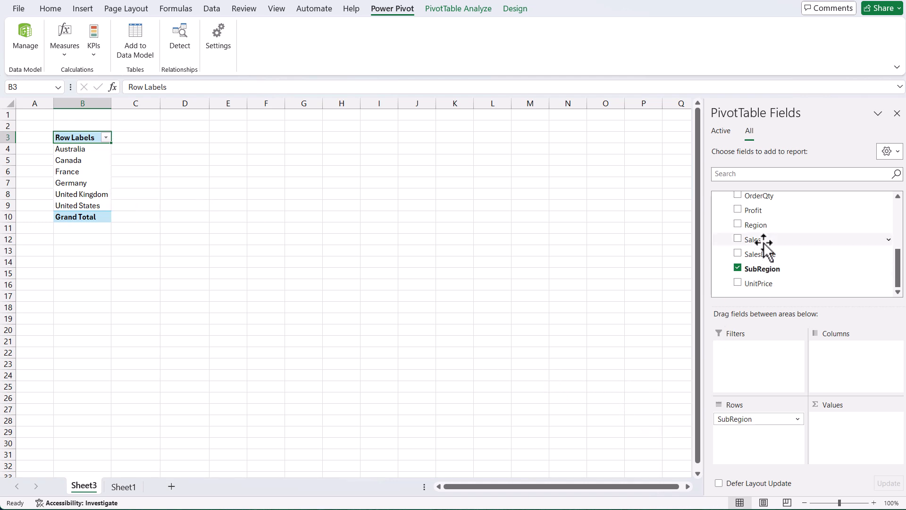
pyautogui.moveTo(761, 240); pyautogui.dragTo(869, 434)
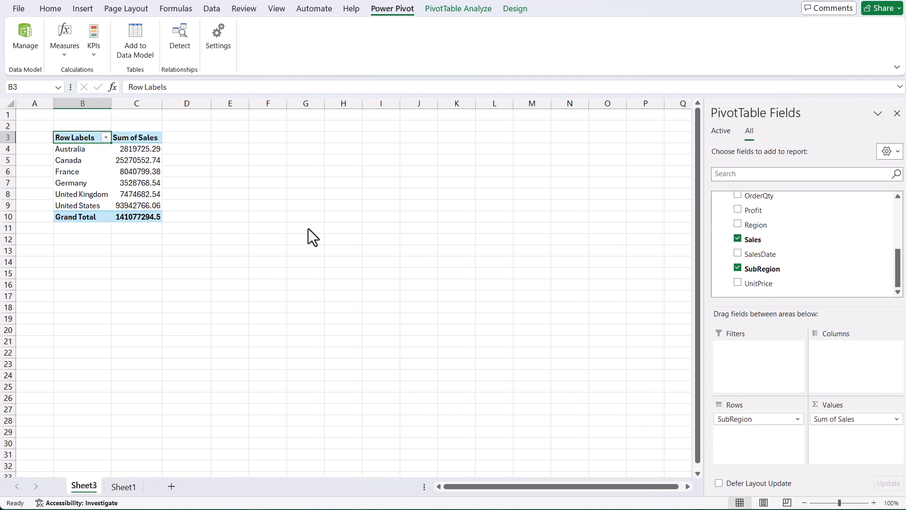
# Format the Sales column in the Power Pivot data model with a thousands separator and no decimals, and return to the workbook.
pyautogui.moveTo(158, 191)
pyautogui.click(35, 44)
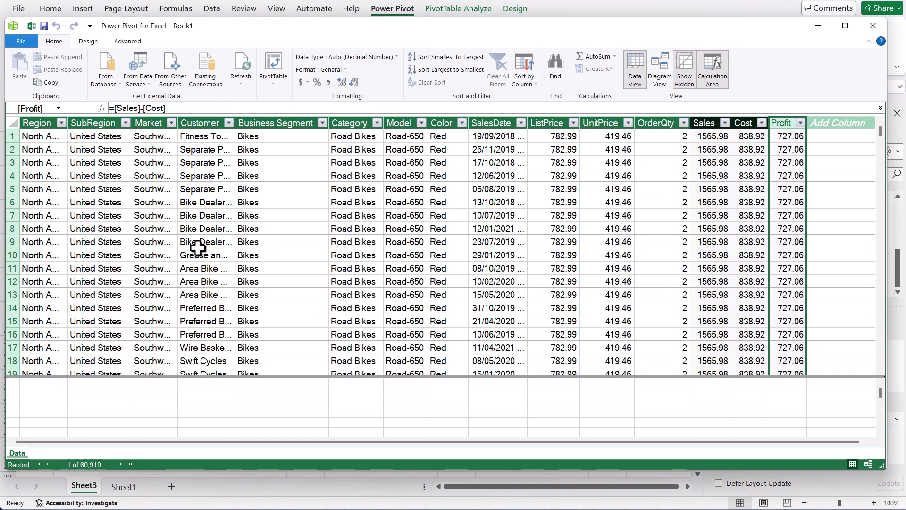
pyautogui.click(709, 124)
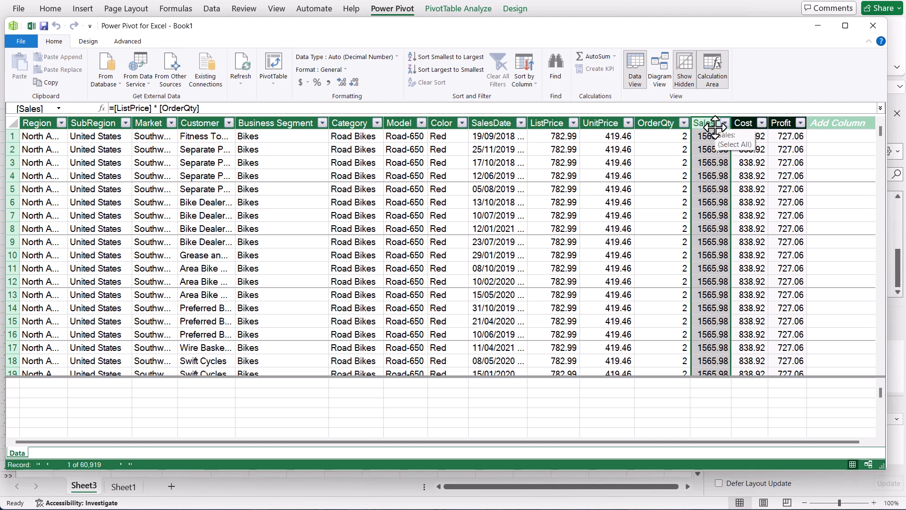
pyautogui.click(329, 83)
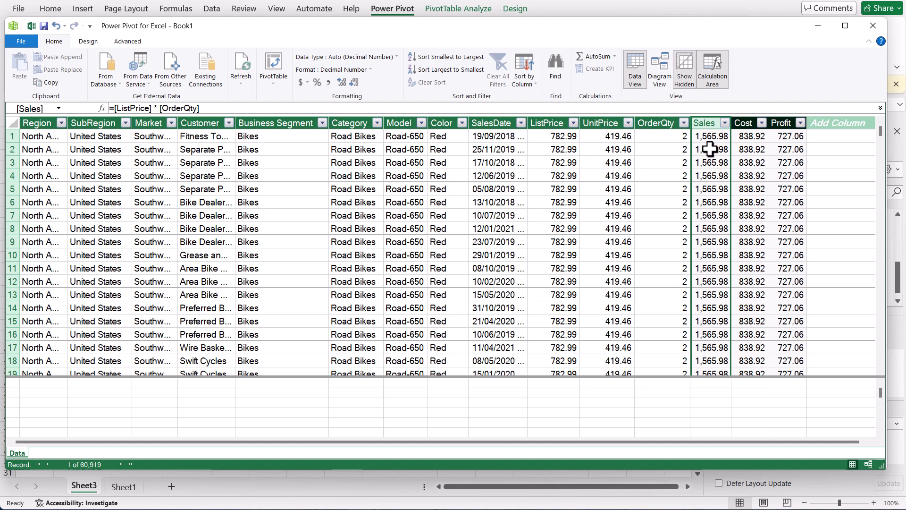
pyautogui.click(352, 80)
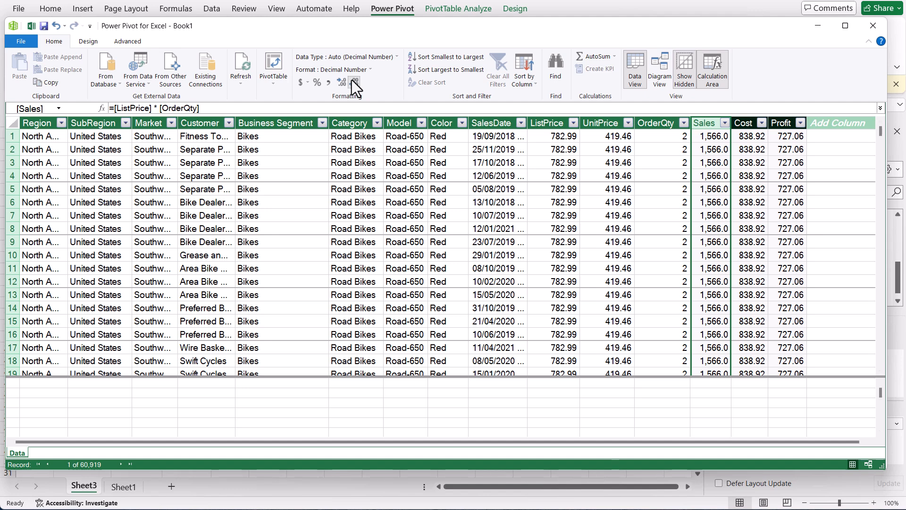
pyautogui.click(355, 82)
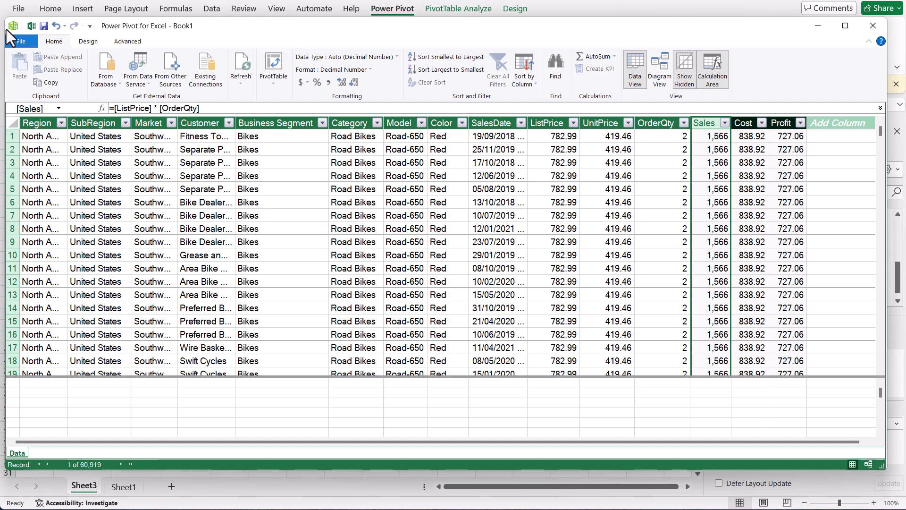
pyautogui.click(30, 26)
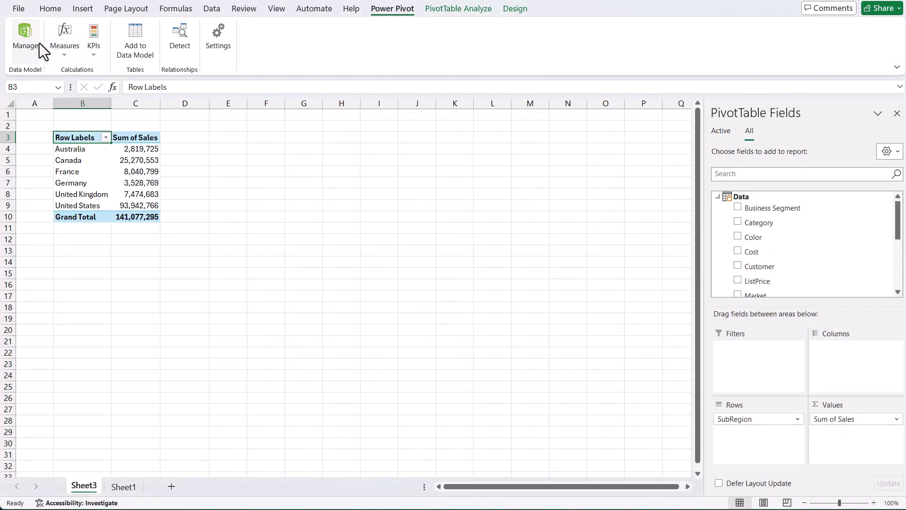
# Add the Profit field to the PivotTable's Values area beside Sum of Sales.
pyautogui.click(142, 172)
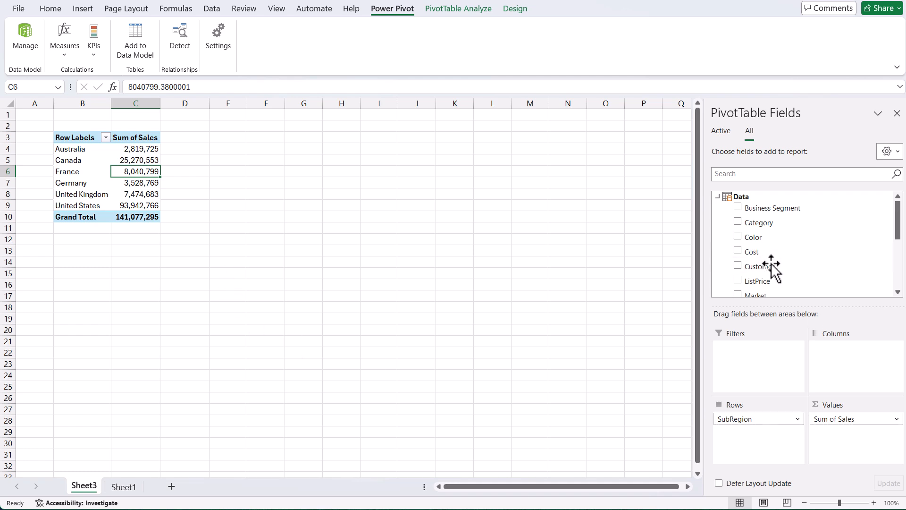
pyautogui.scroll(-2, 770, 266)
pyautogui.scroll(-2, 770, 267)
pyautogui.moveTo(758, 211); pyautogui.dragTo(866, 445)
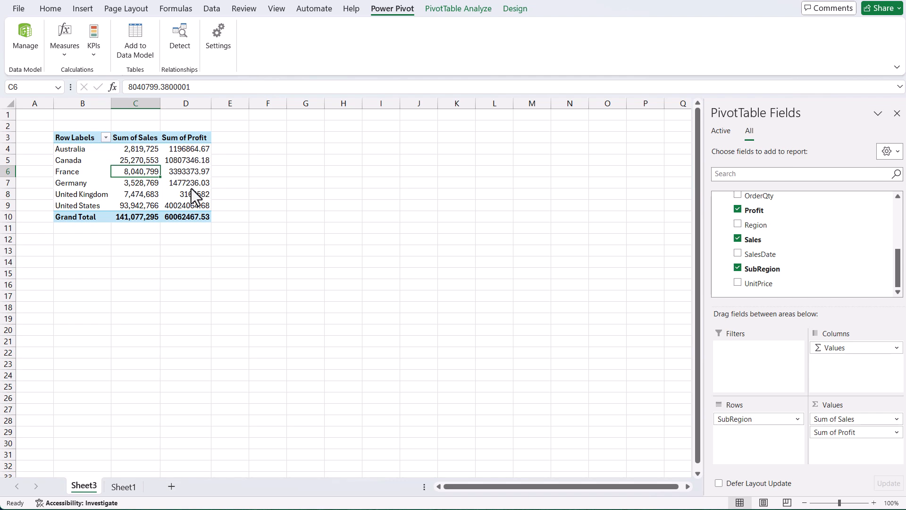
pyautogui.moveTo(191, 189)
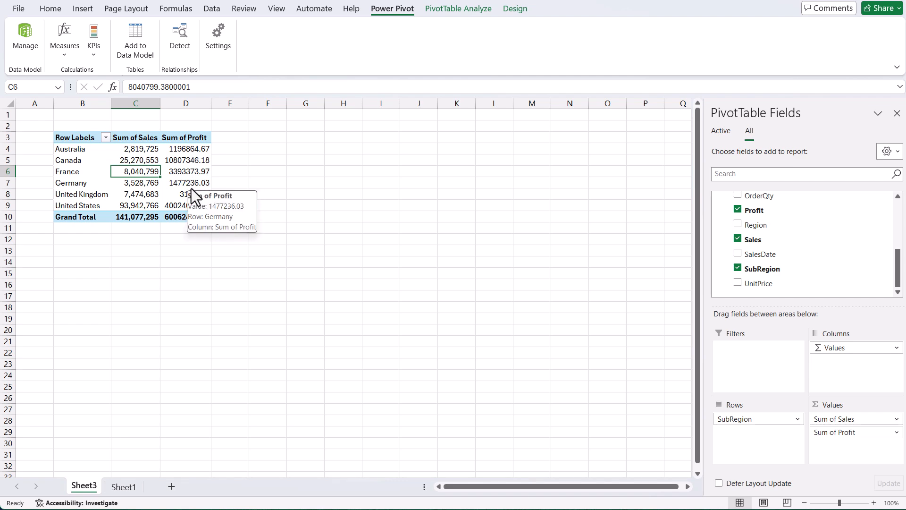
# Format the Profit column in the Power Pivot data model with a thousands separator and no decimals.
pyautogui.click(28, 45)
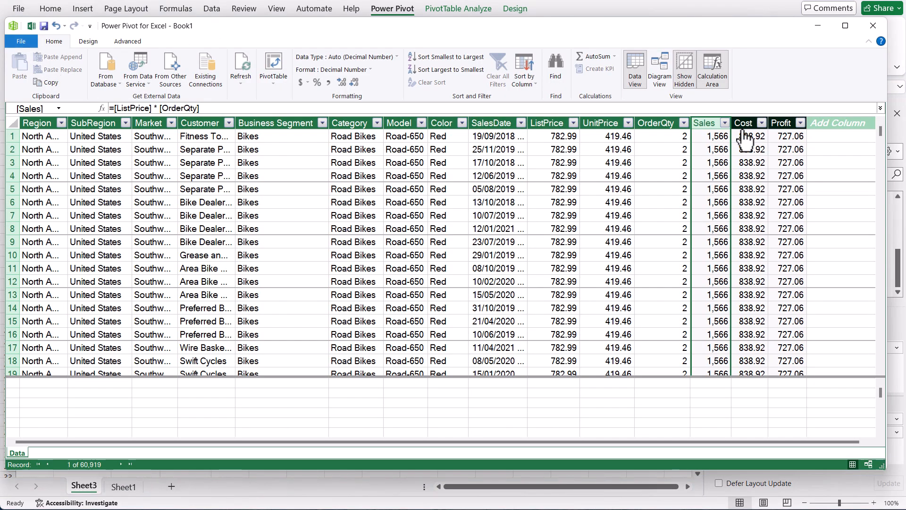
pyautogui.click(783, 124)
pyautogui.click(329, 83)
pyautogui.click(353, 80)
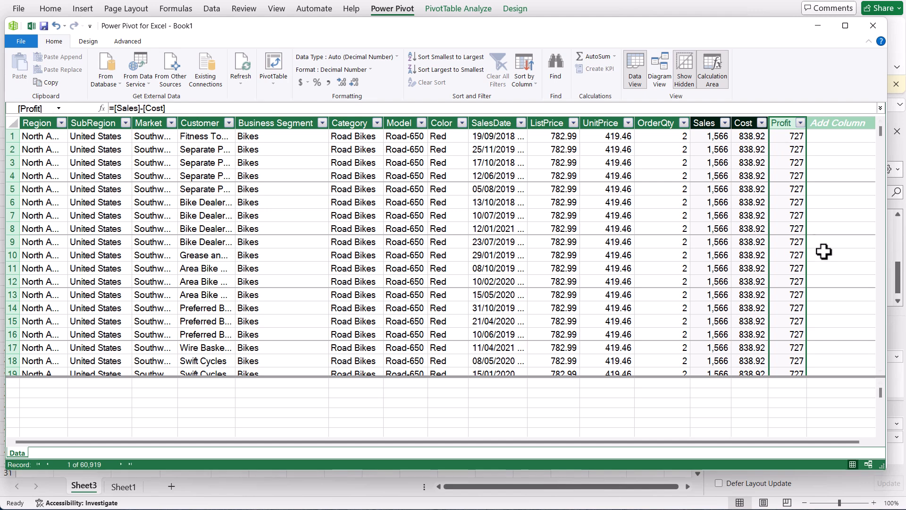
# Format the data model's Cost column with a thousands separator and no decimals, and return to the PivotTable sheet.
pyautogui.click(750, 123)
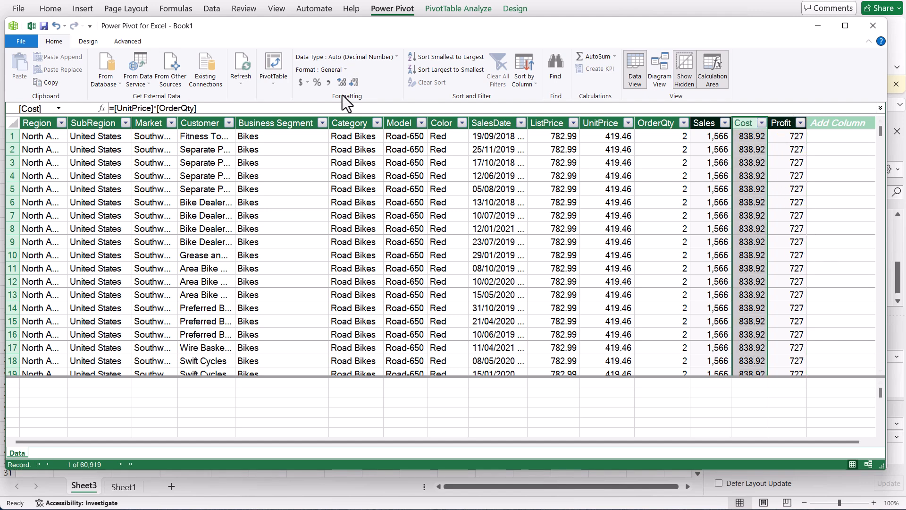
pyautogui.click(328, 83)
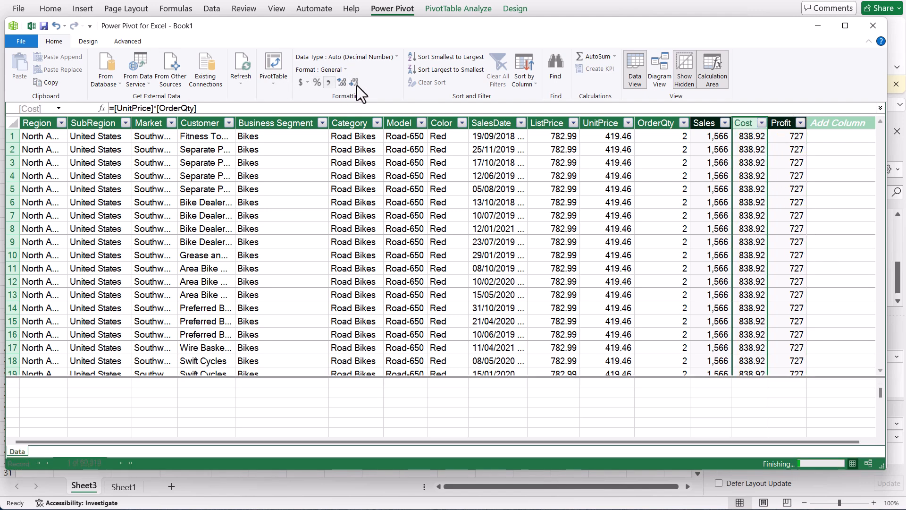
pyautogui.click(355, 83)
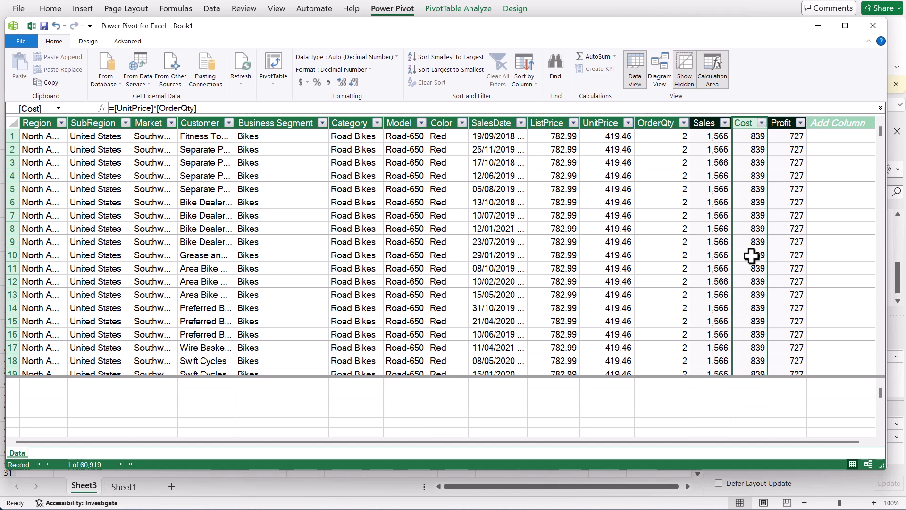
pyautogui.click(31, 25)
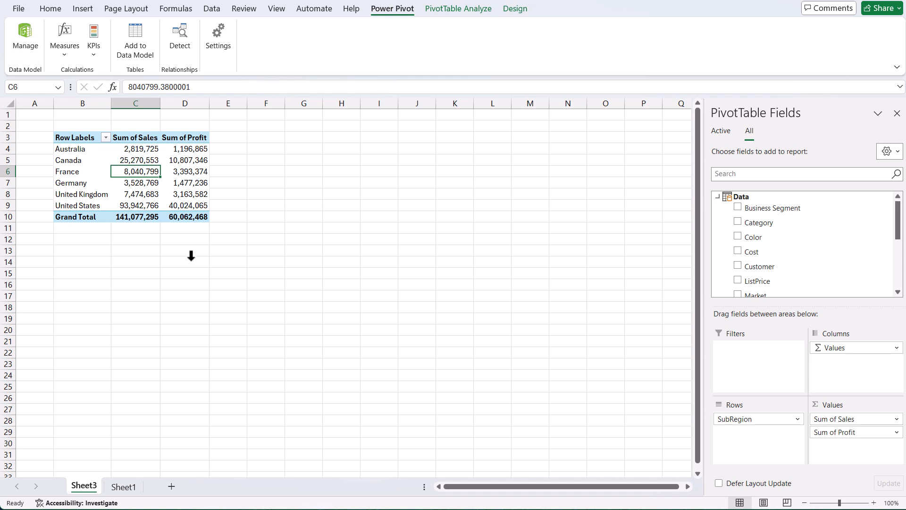
pyautogui.click(203, 195)
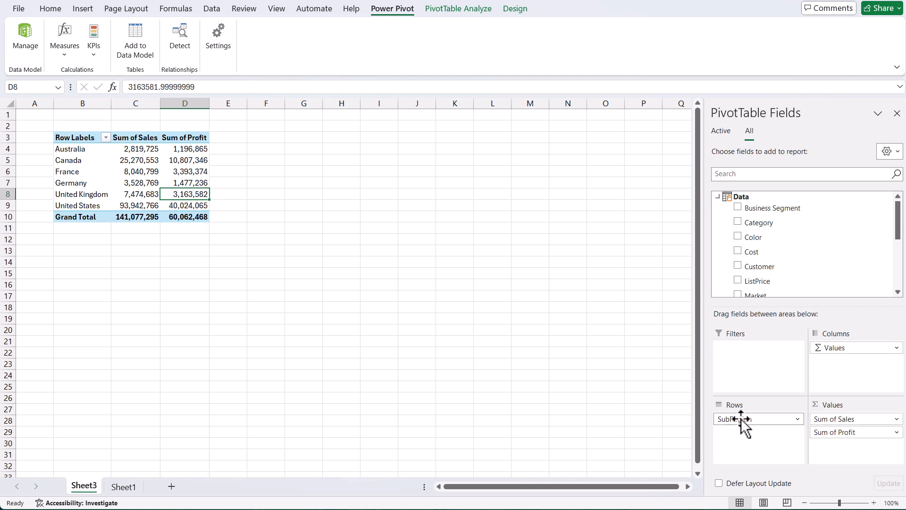
# Replace SubRegion with Customer in the PivotTable's Rows area and check the number formats of both value columns.
pyautogui.moveTo(741, 418); pyautogui.dragTo(590, 407)
pyautogui.scroll(-1, 751, 269)
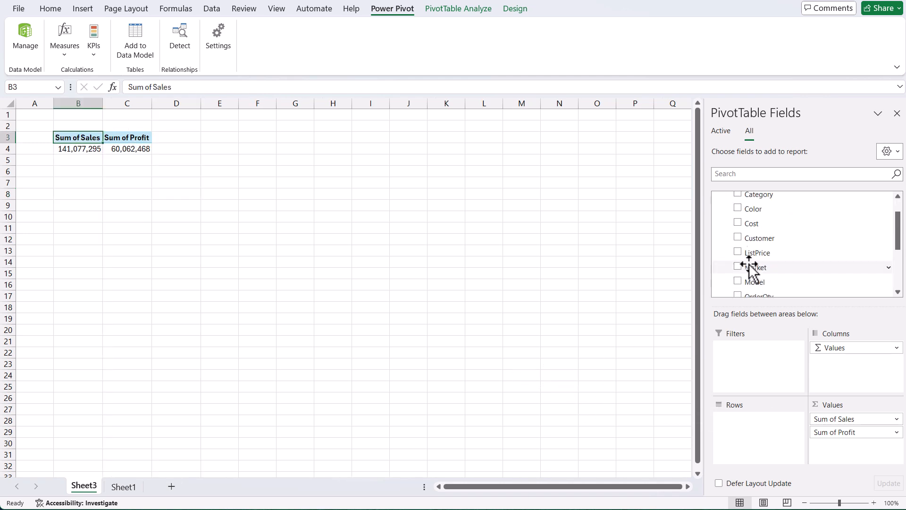
pyautogui.moveTo(762, 245); pyautogui.dragTo(763, 426)
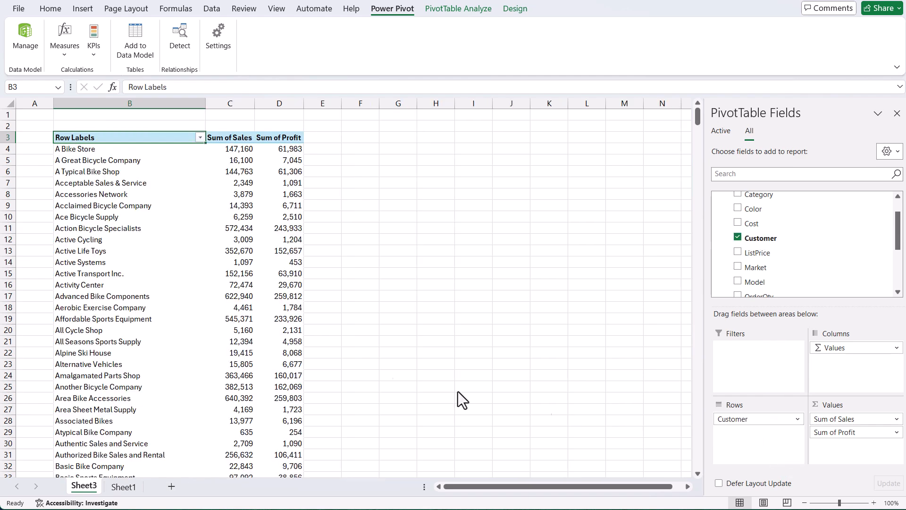
pyautogui.click(258, 175)
pyautogui.click(243, 242)
pyautogui.click(292, 241)
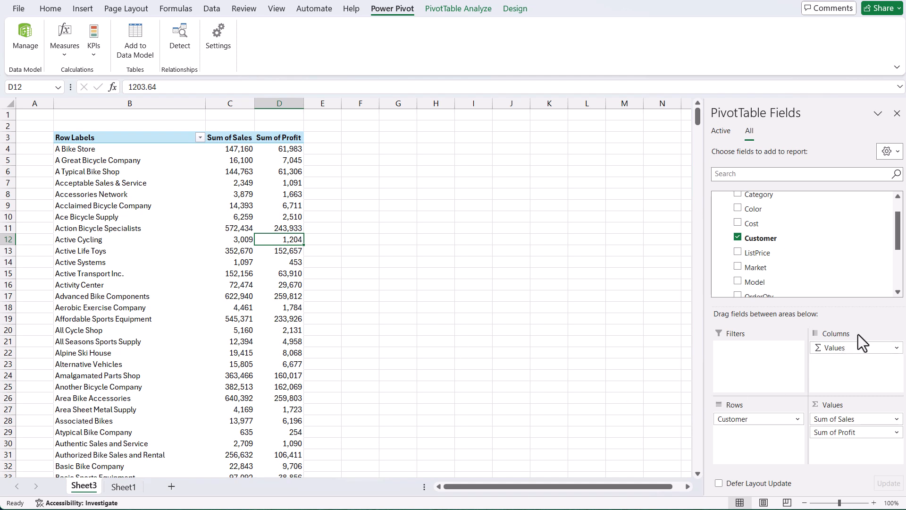
# Rearrange the PivotTable to SubRegion in Rows, Business Segment in Columns and only Sum of Sales in Values, removing Customer and Sum of Profit.
pyautogui.moveTo(826, 432); pyautogui.dragTo(684, 426)
pyautogui.moveTo(753, 420); pyautogui.dragTo(601, 372)
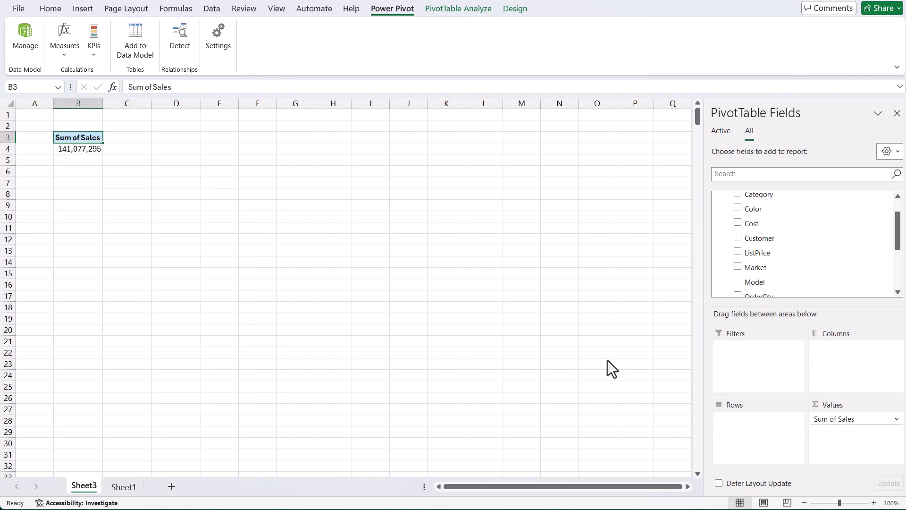
pyautogui.scroll(-3, 790, 272)
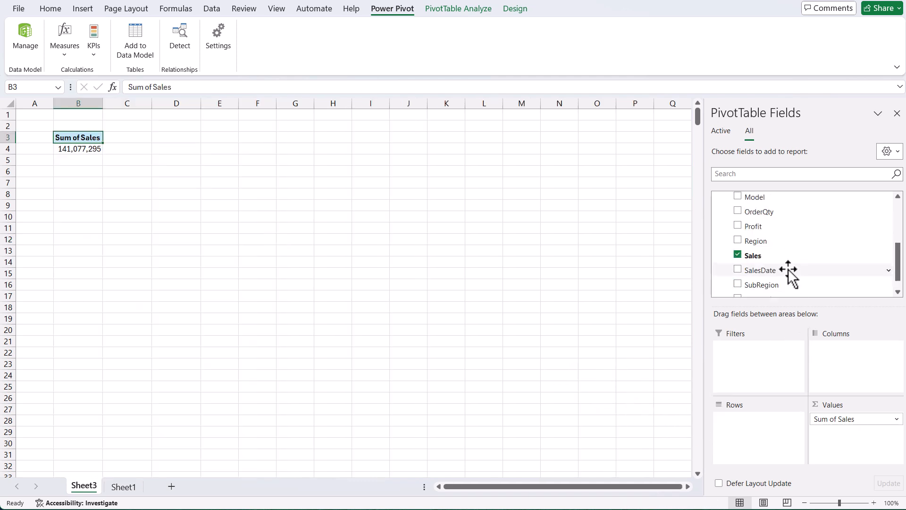
pyautogui.moveTo(789, 272); pyautogui.dragTo(776, 436)
pyautogui.scroll(3, 789, 210)
pyautogui.scroll(1, 789, 210)
pyautogui.moveTo(785, 207); pyautogui.dragTo(873, 378)
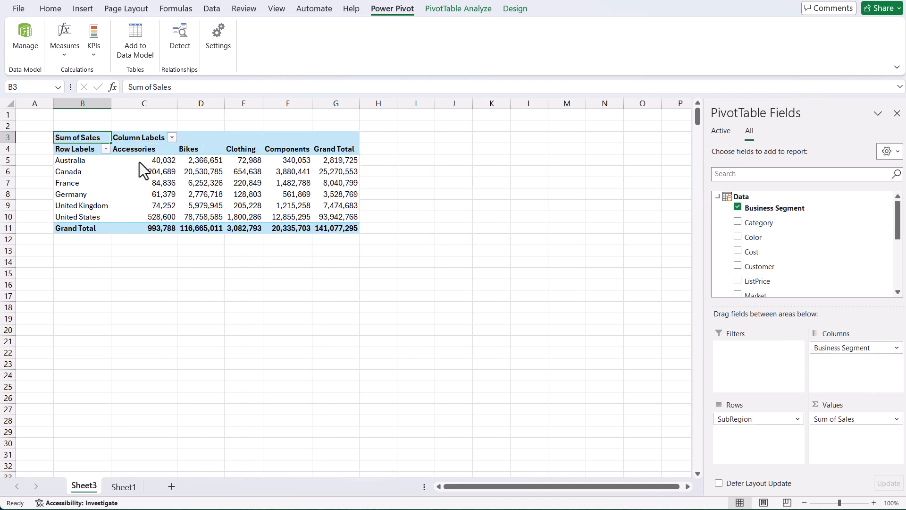
pyautogui.click(140, 145)
pyautogui.click(201, 147)
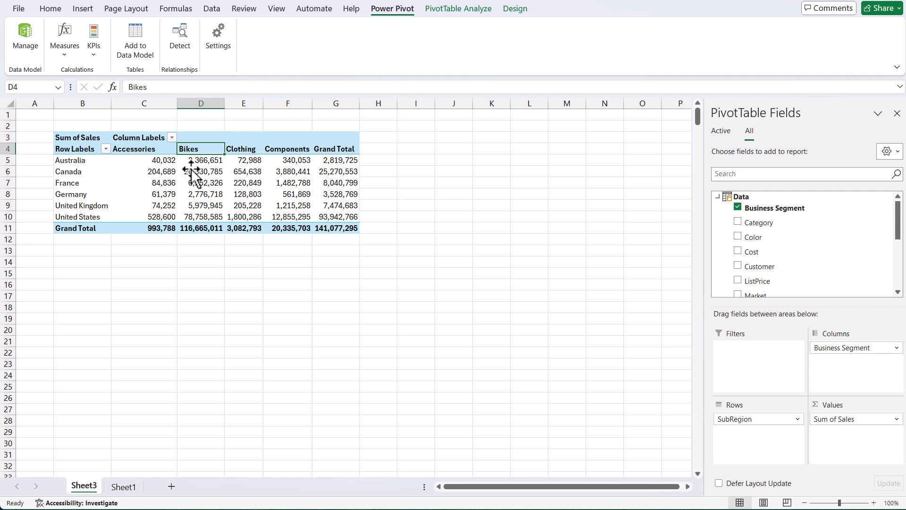
pyautogui.click(161, 172)
pyautogui.click(254, 174)
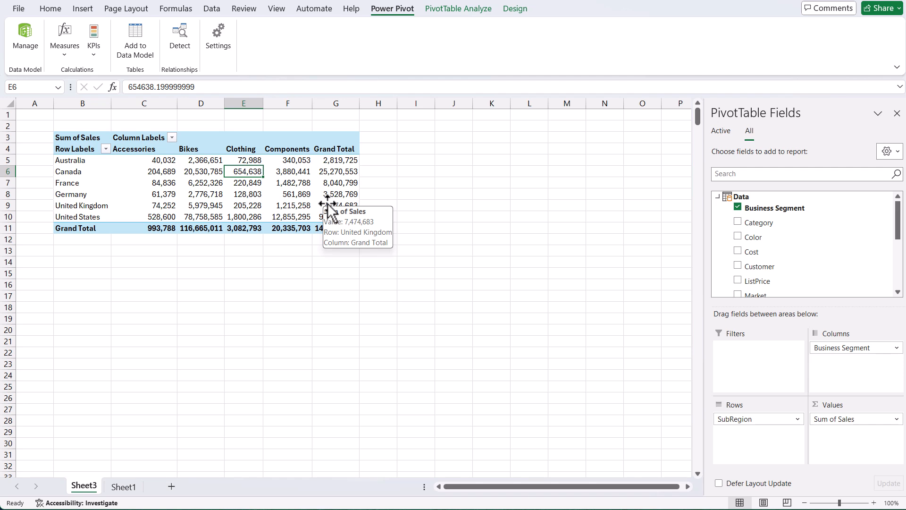
# Create a PivotChart from the Power Pivot data model on a new worksheet.
pyautogui.click(28, 43)
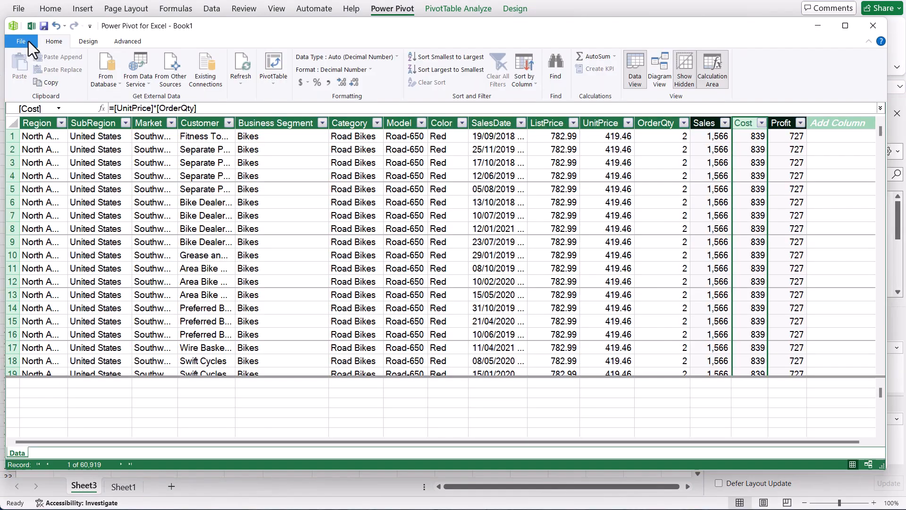
pyautogui.click(282, 87)
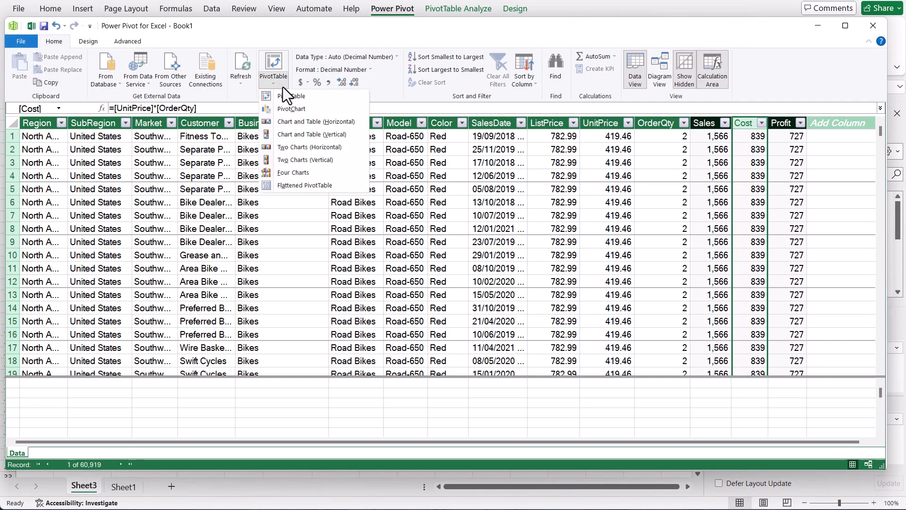
pyautogui.click(311, 109)
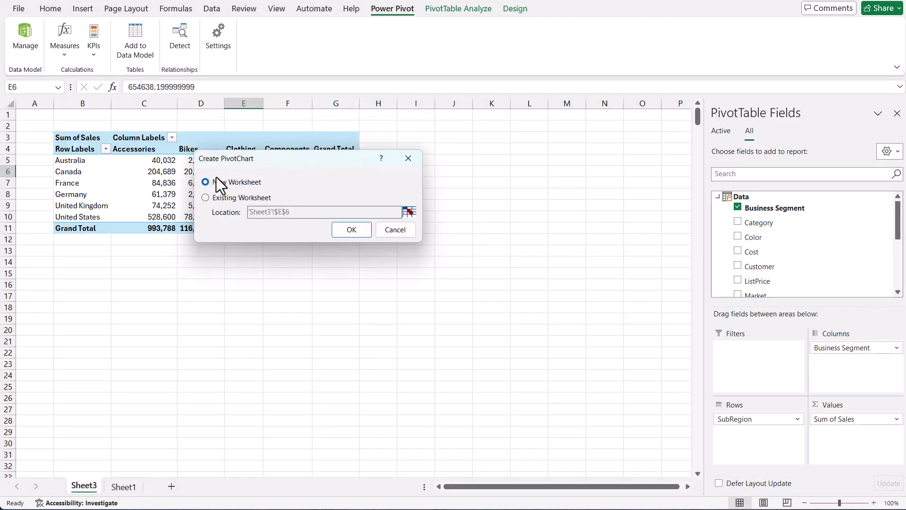
pyautogui.click(350, 231)
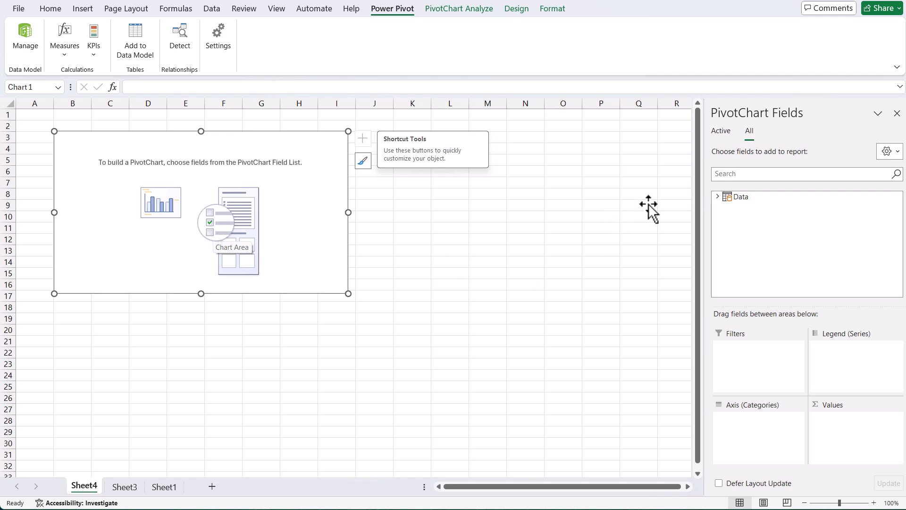
# Expand the Data table in the PivotChart field list and sort its fields A to Z.
pyautogui.click(717, 197)
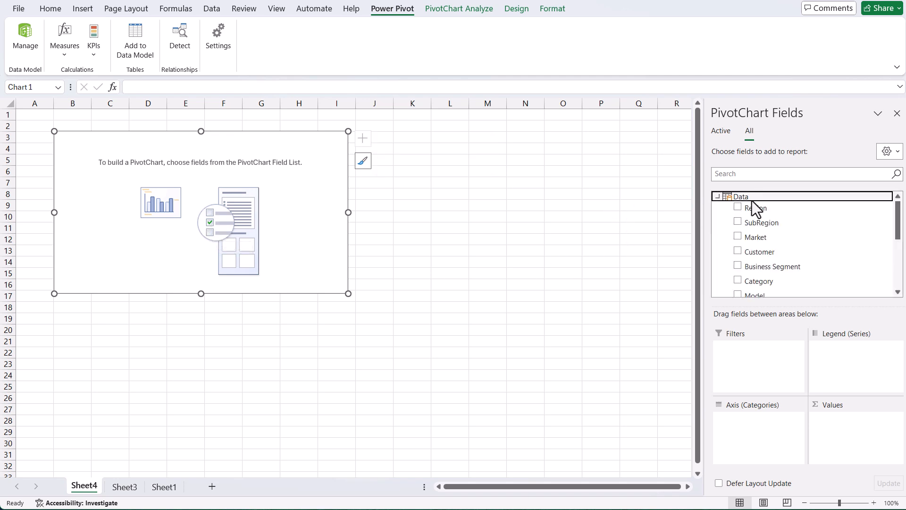
pyautogui.click(897, 152)
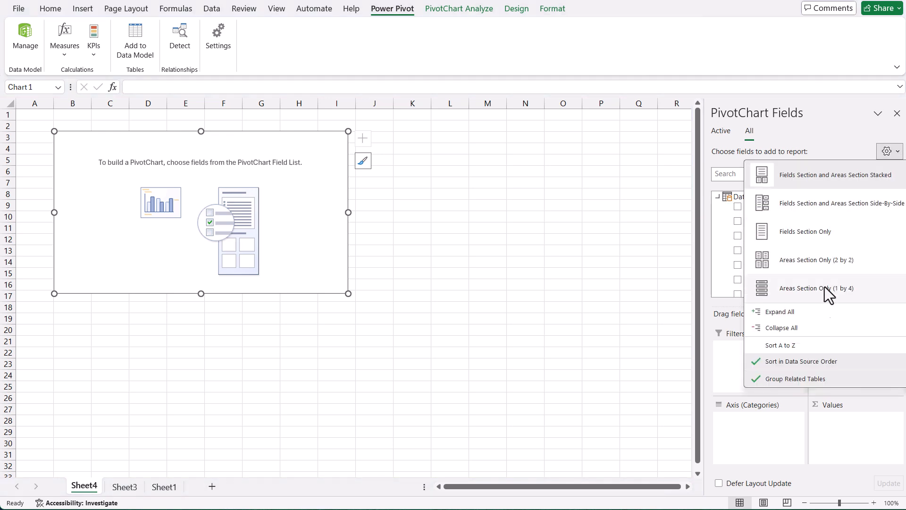
pyautogui.click(802, 347)
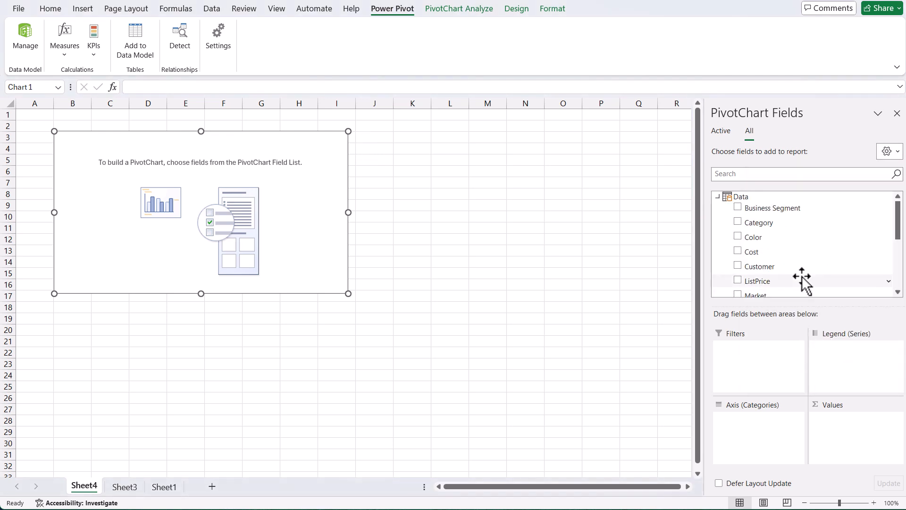
# Place Business Segment on the PivotChart's category axis and Sales in its Values area.
pyautogui.moveTo(774, 208); pyautogui.dragTo(771, 433)
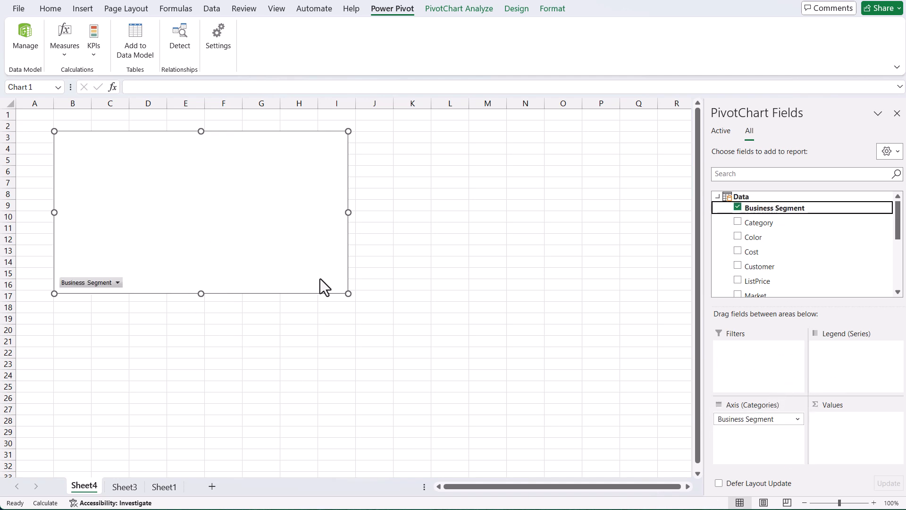
pyautogui.scroll(-2, 798, 269)
pyautogui.moveTo(786, 285)
pyautogui.mouseDown()
pyautogui.moveTo(890, 465)
pyautogui.moveTo(866, 426)
pyautogui.mouseUp()
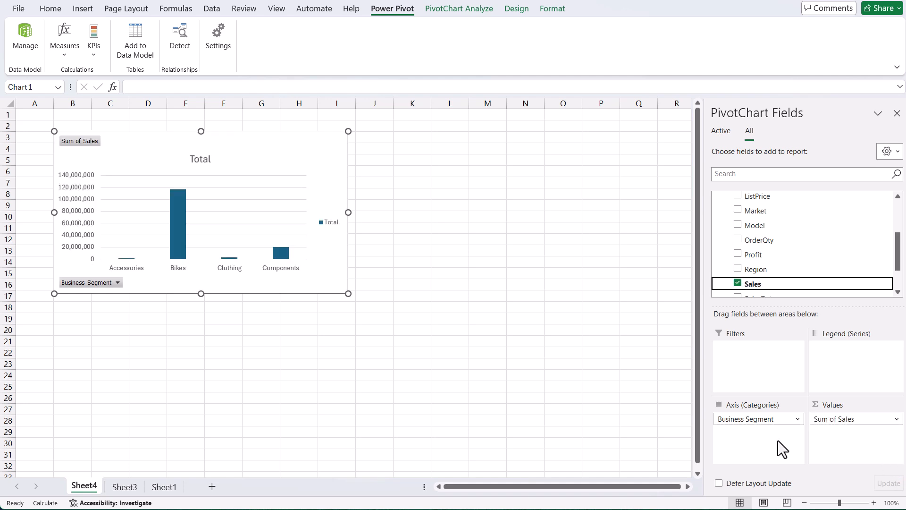